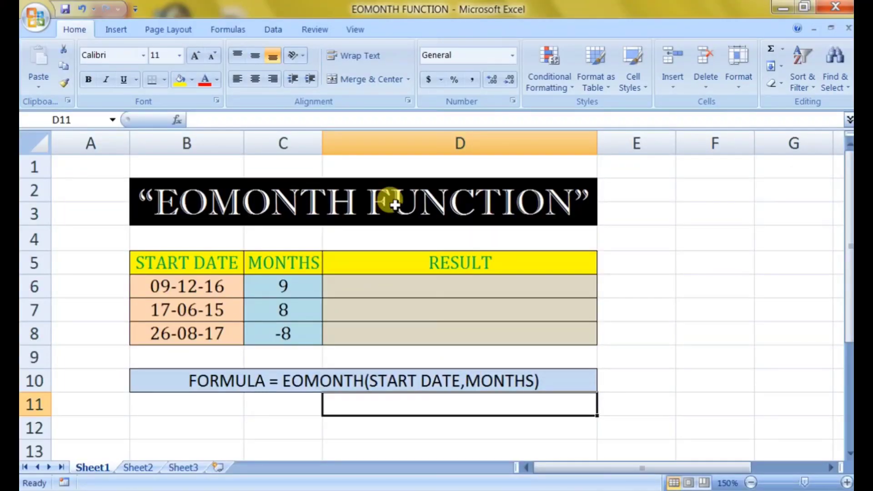
Review the EOMONTH table's start date and months values, then select result cell D6.
{"action": "left_click", "coordinate": [226, 210]}
{"action": "left_click", "coordinate": [229, 257]}
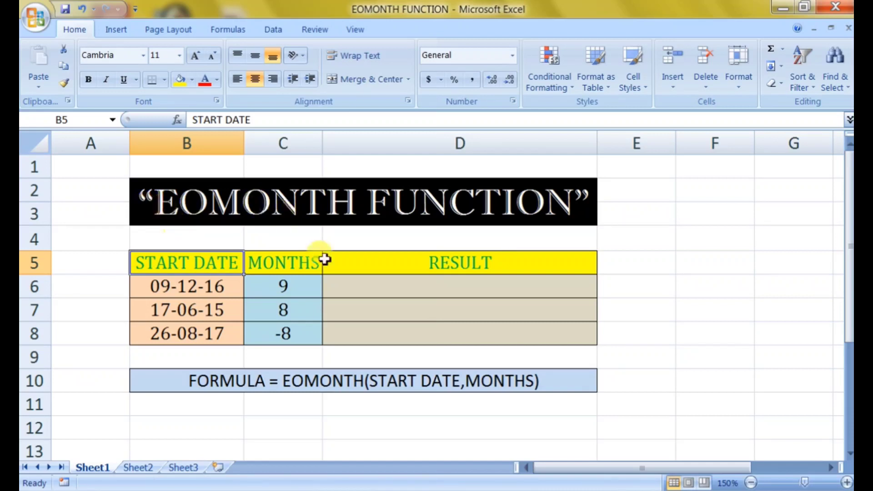
{"action": "left_click", "coordinate": [331, 306]}
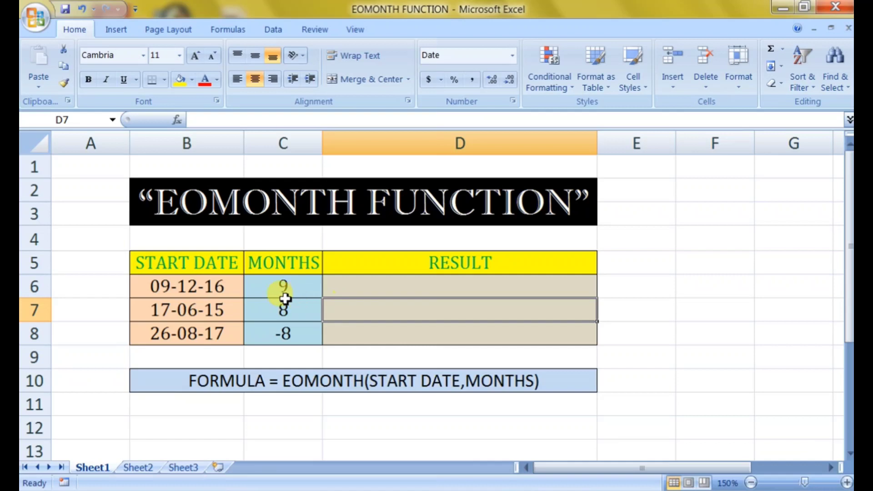
{"action": "left_click", "coordinate": [191, 292]}
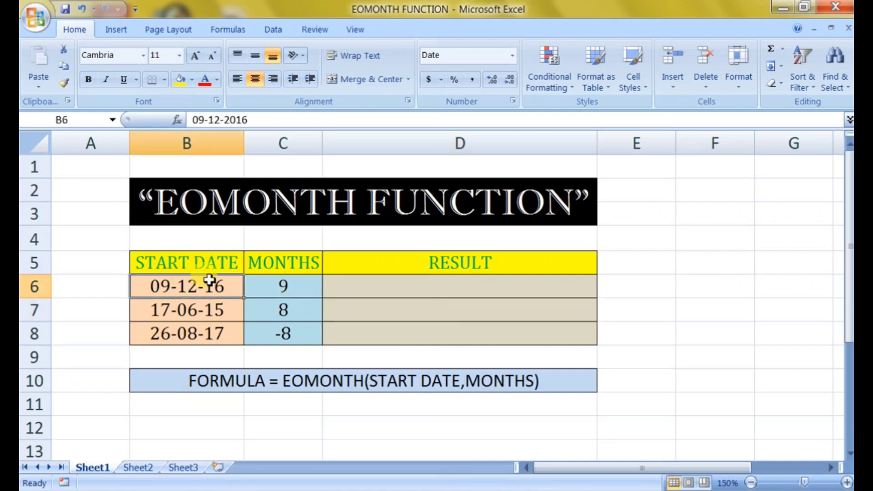
{"action": "left_click", "coordinate": [283, 285]}
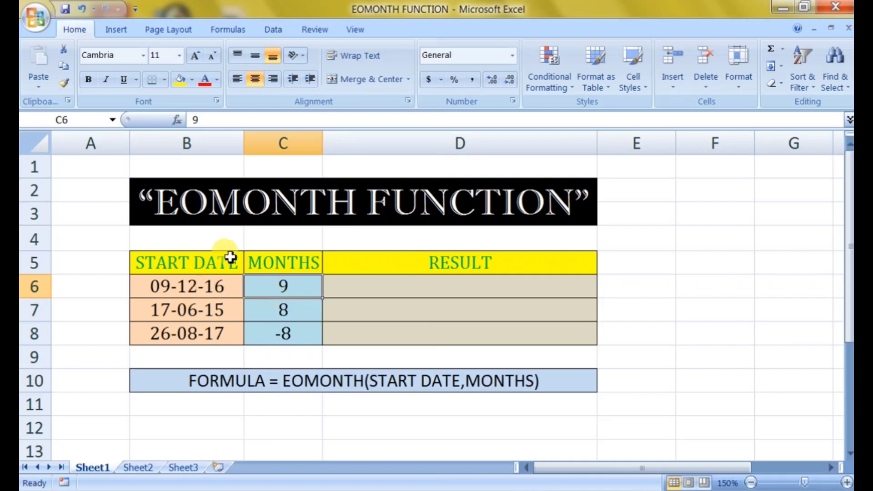
{"action": "left_click", "coordinate": [386, 293]}
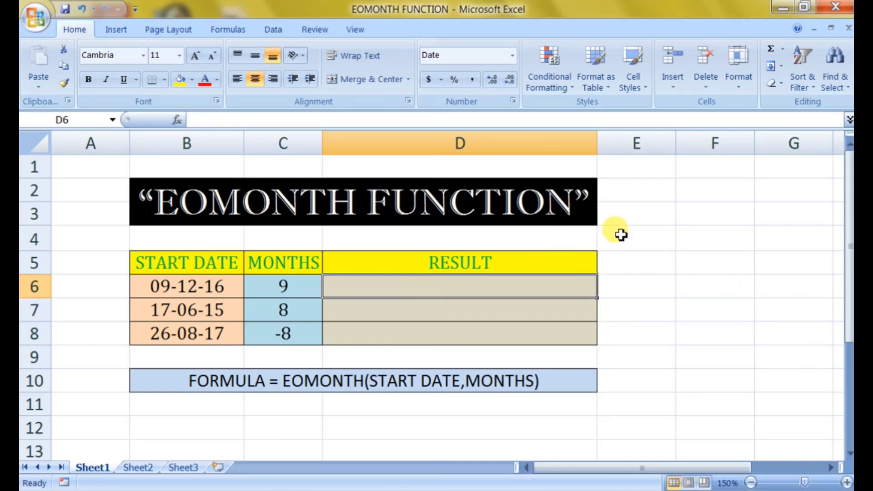
Enter =EOMONTH(B6,C6) in D6 so it returns Saturday, September 30, 2017, and check it.
{"action": "type", "text": "=eomo"}
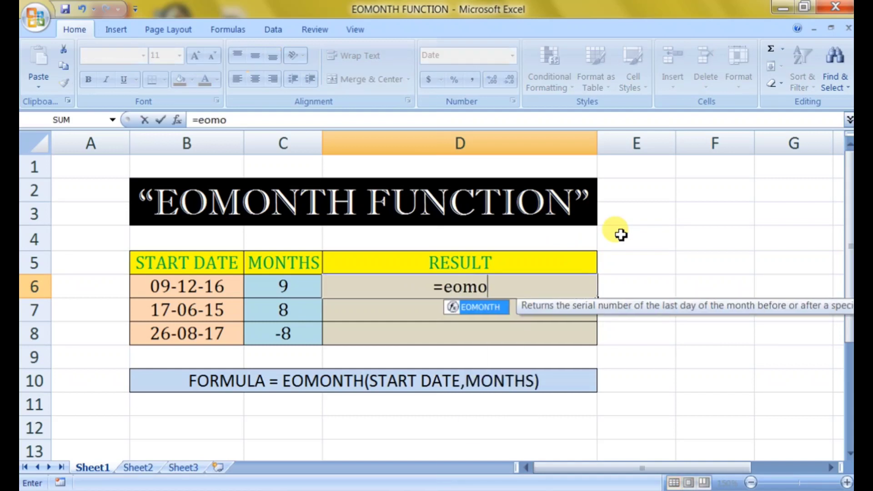
{"action": "type", "text": "nt"}
{"action": "key", "text": "Tab"}
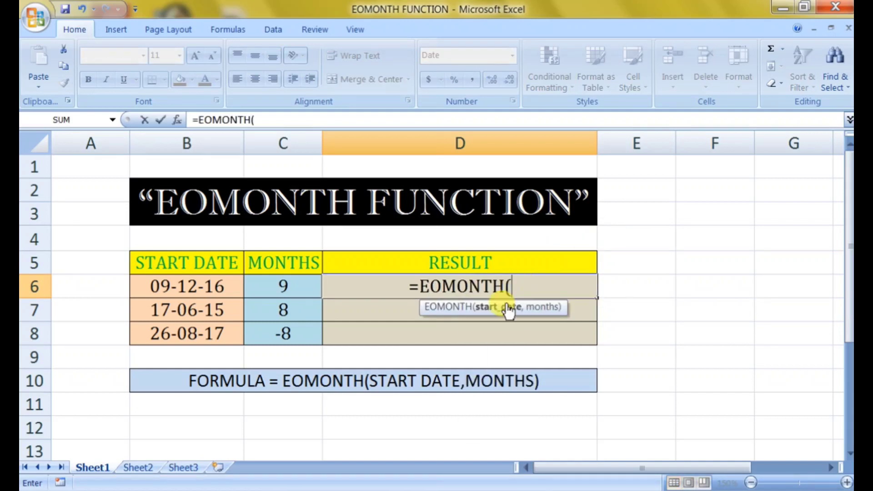
{"action": "left_click", "coordinate": [223, 286]}
{"action": "type", "text": ","}
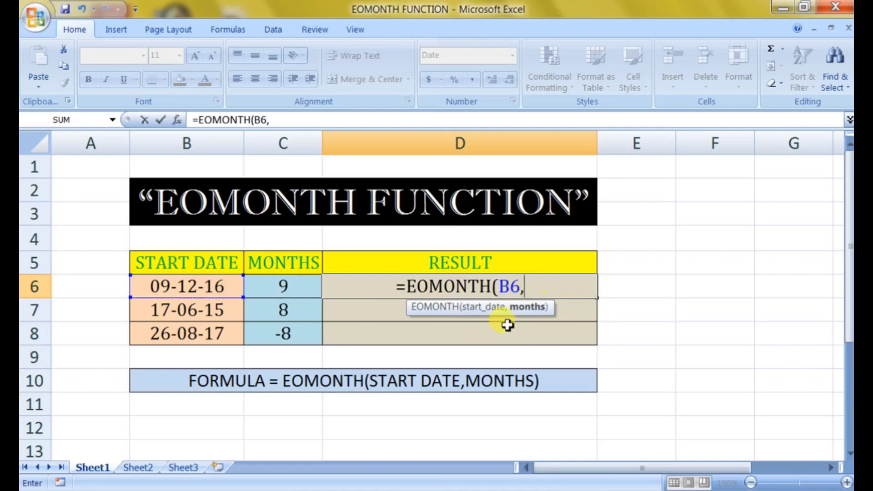
{"action": "left_click", "coordinate": [287, 296]}
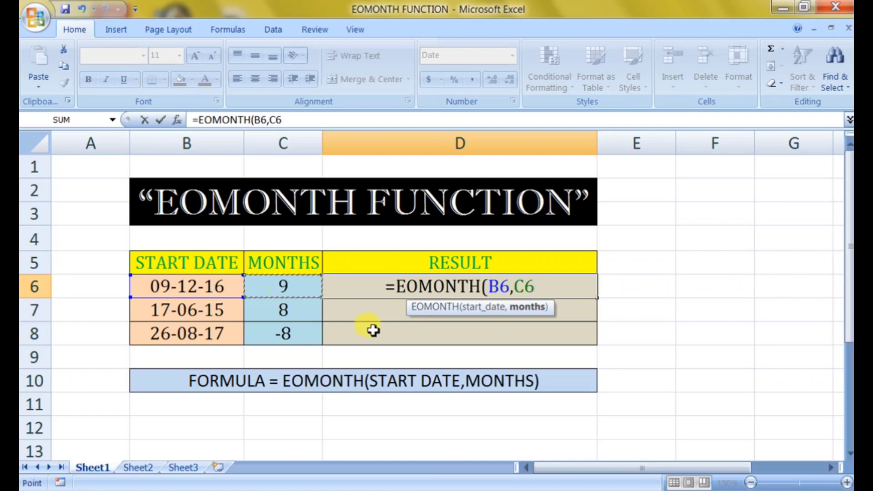
{"action": "type", "text": ")"}
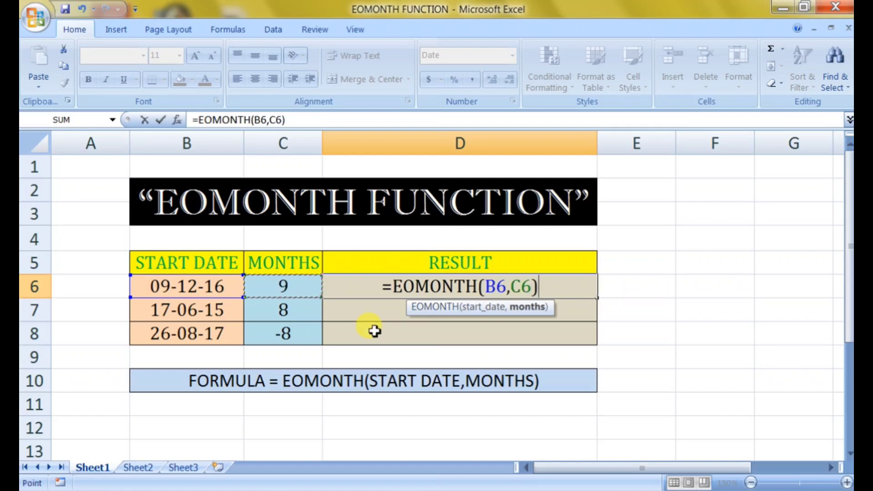
{"action": "key", "text": "Return"}
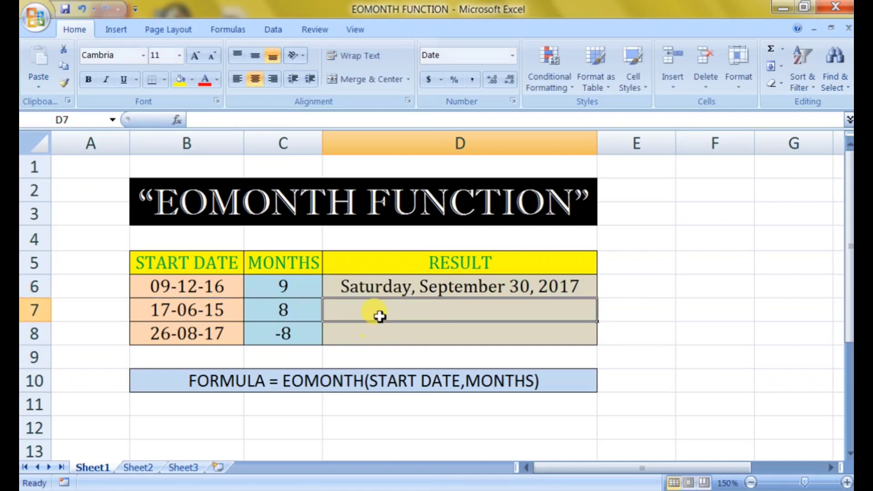
{"action": "left_click", "coordinate": [384, 287]}
{"action": "left_click", "coordinate": [200, 288]}
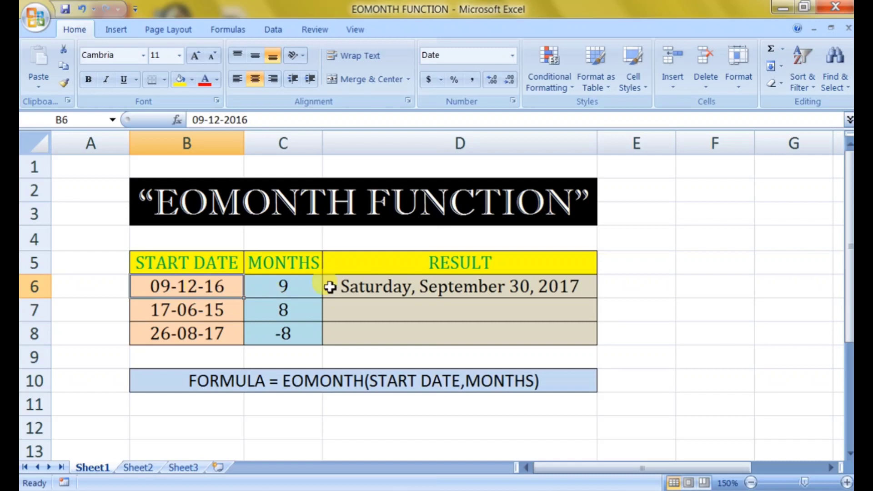
{"action": "left_click", "coordinate": [477, 290]}
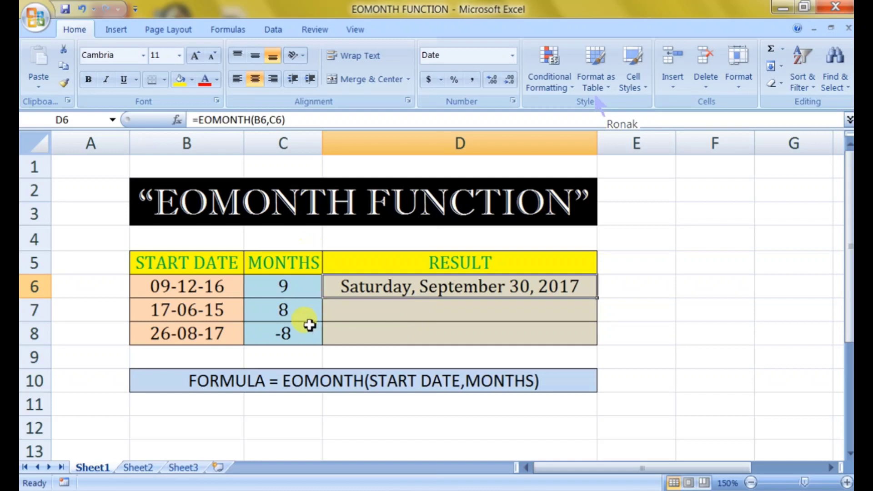
Fill the D6 EOMONTH formula down through D8.
{"action": "left_click", "coordinate": [300, 306]}
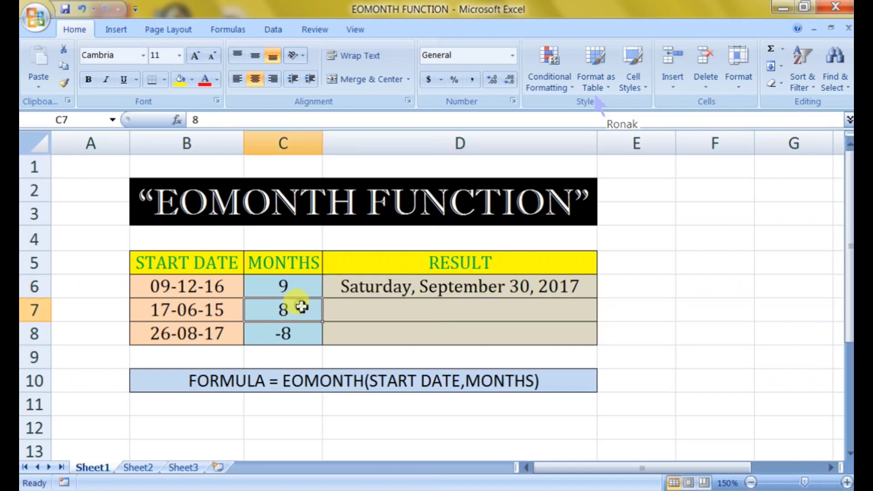
{"action": "left_click", "coordinate": [374, 288]}
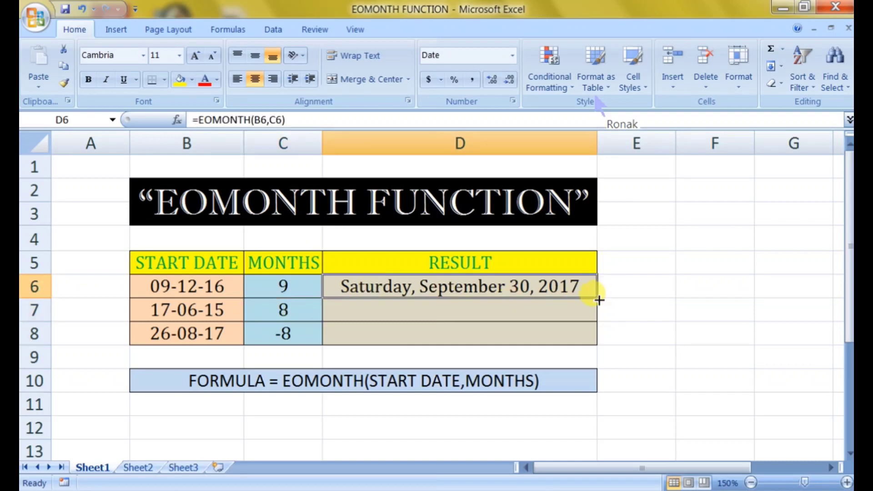
{"action": "left_click_drag", "start_coordinate": [599, 299], "coordinate": [597, 337]}
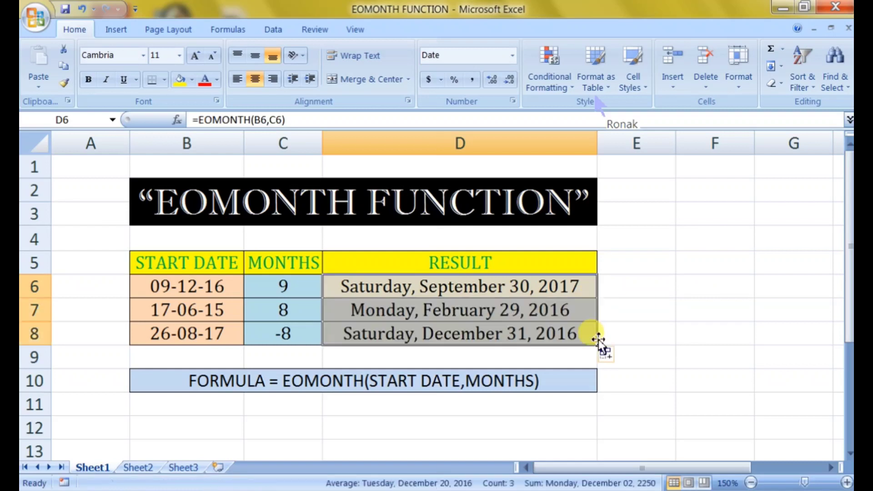
Verify the copied formulas, including =EOMONTH(B8,C8) with months -8 in D8.
{"action": "left_click", "coordinate": [485, 309]}
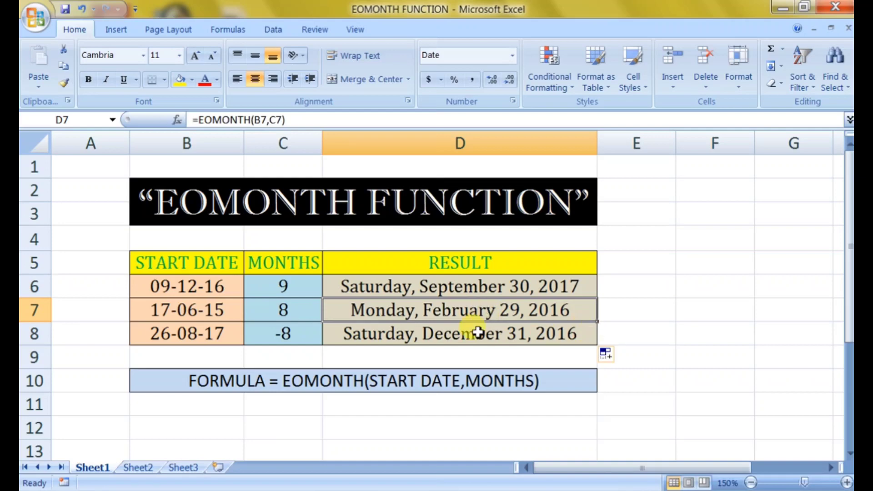
{"action": "left_click", "coordinate": [265, 329]}
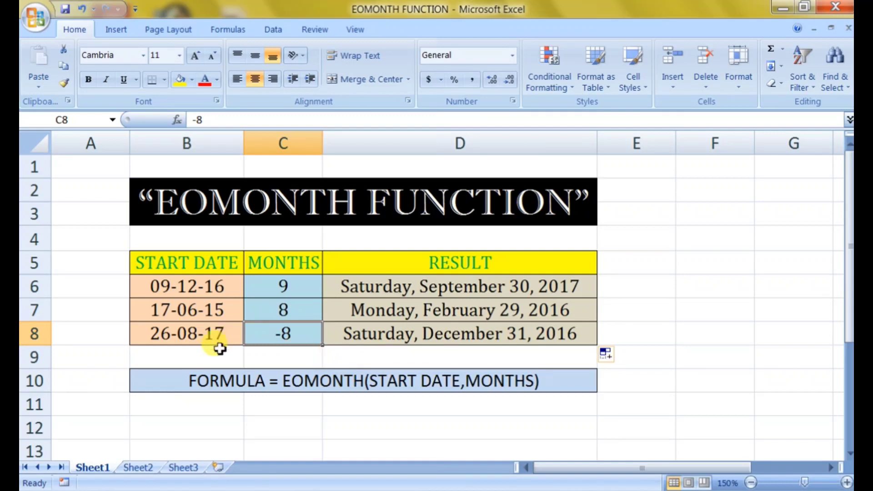
{"action": "left_click", "coordinate": [237, 337]}
{"action": "left_click", "coordinate": [267, 339]}
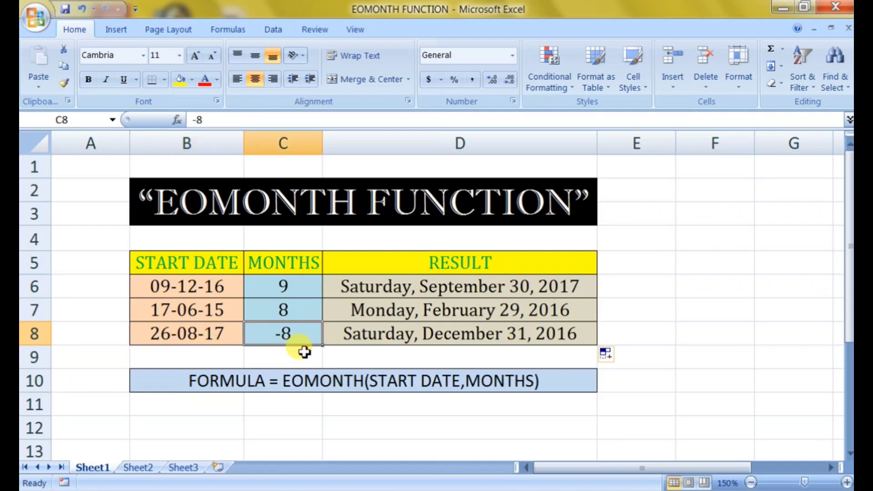
{"action": "left_click", "coordinate": [431, 336]}
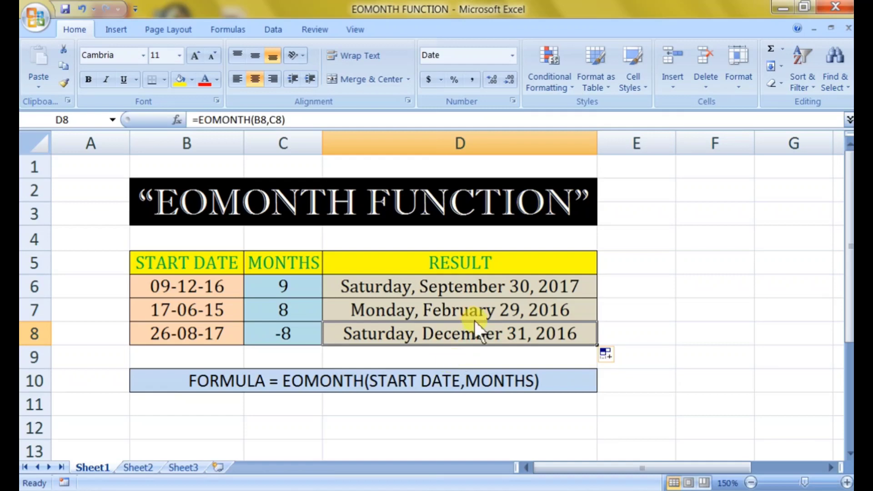
{"action": "left_click", "coordinate": [710, 280]}
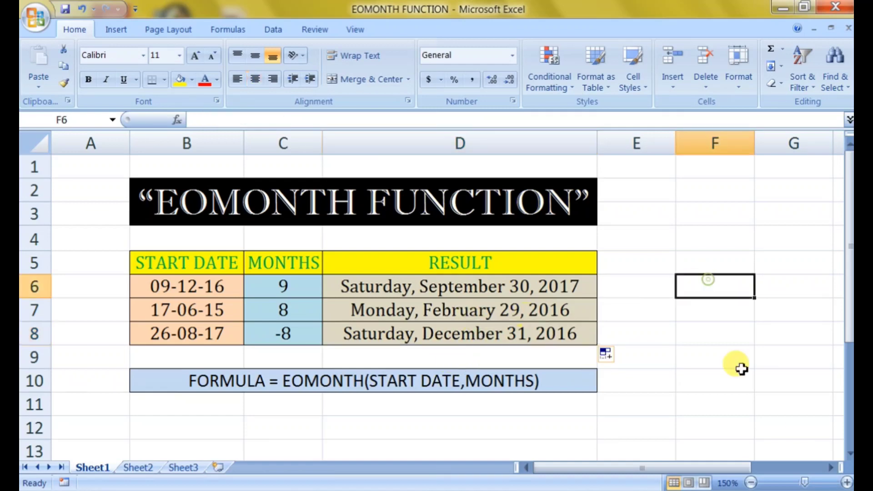
In the empty columns to the right, enter start date 04-02-2021 in I4 and 12 in K4.
{"action": "left_click", "coordinate": [829, 467]}
{"action": "left_click", "coordinate": [830, 467]}
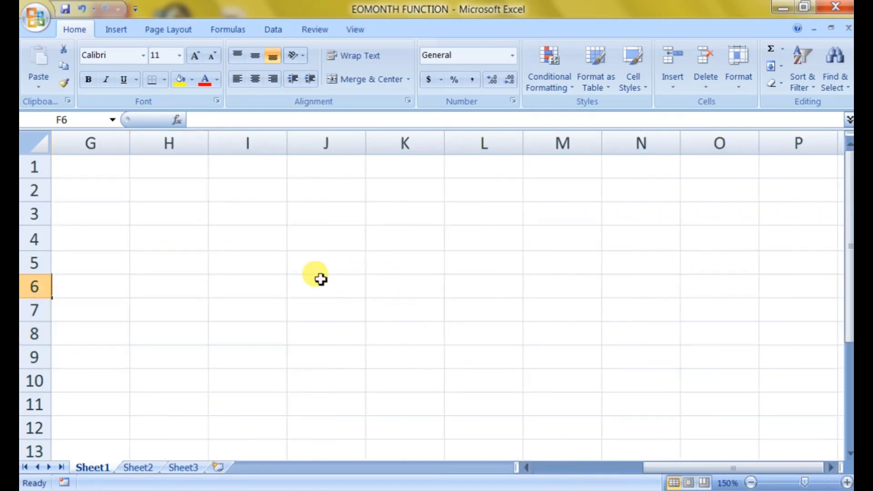
{"action": "left_click", "coordinate": [236, 239]}
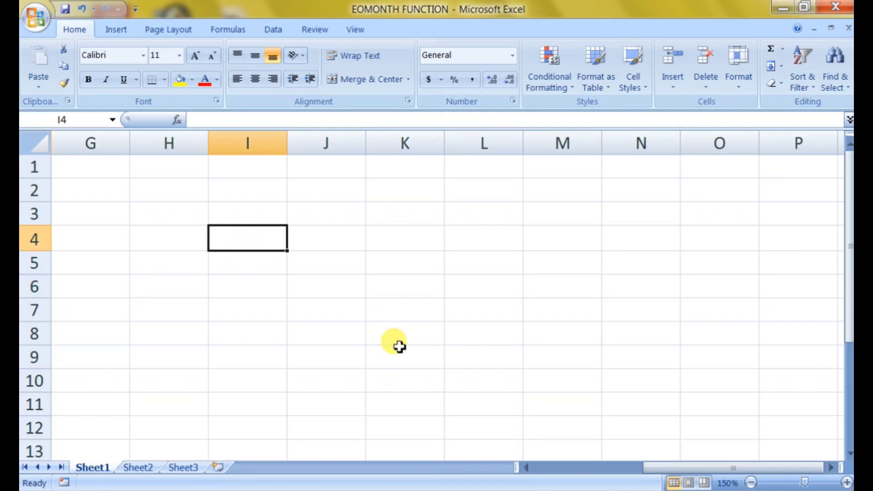
{"action": "type", "text": "04-02-2021"}
{"action": "key", "text": "Tab"}
{"action": "key", "text": "Tab"}
{"action": "type", "text": "12"}
{"action": "key", "text": "Return"}
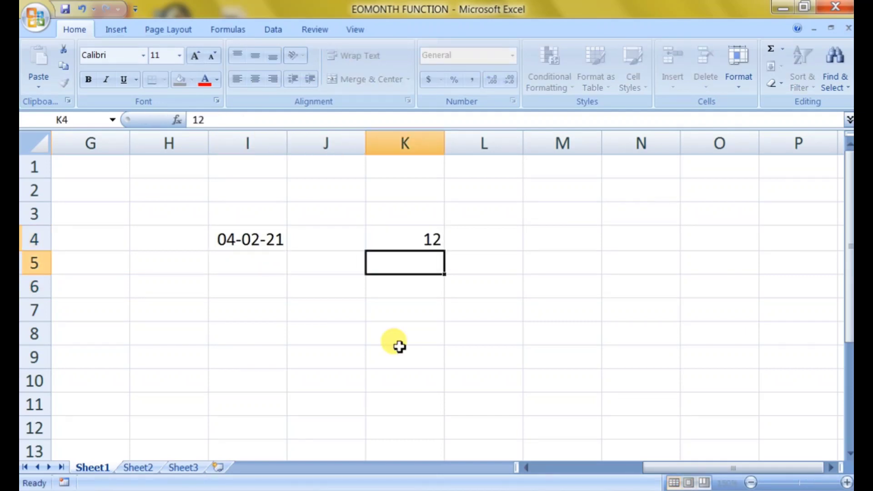
{"action": "key", "text": "Up"}
Enter =EOMONTH(I4,K4) in M4, returning the serial number 44620.
{"action": "key", "text": "Tab"}
{"action": "key", "text": "Tab"}
{"action": "type", "text": "="}
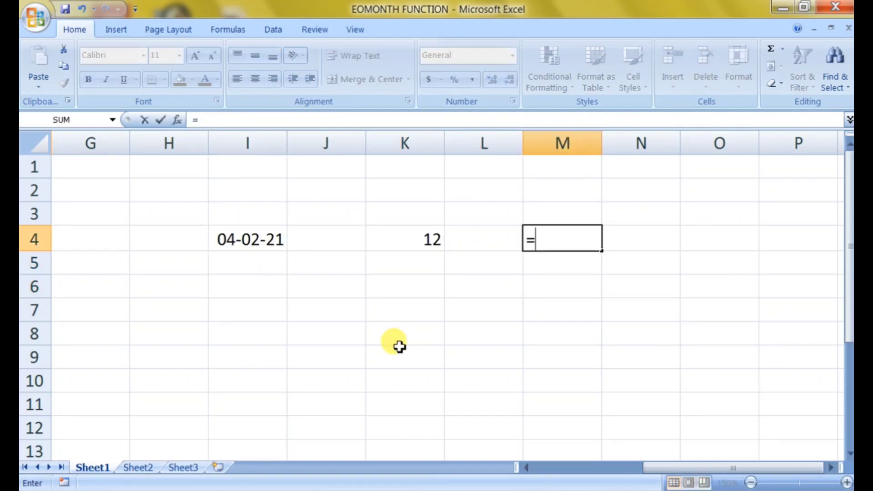
{"action": "type", "text": "eomo"}
{"action": "key", "text": "Tab"}
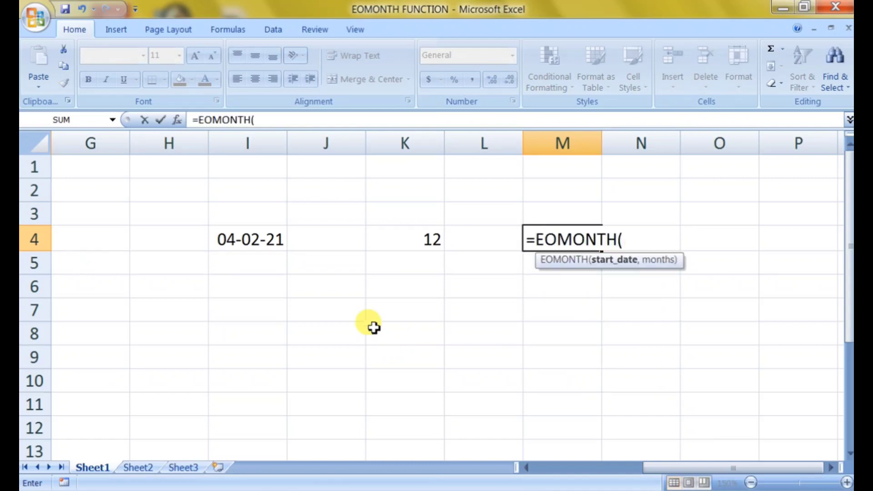
{"action": "left_click", "coordinate": [270, 242]}
{"action": "type", "text": ","}
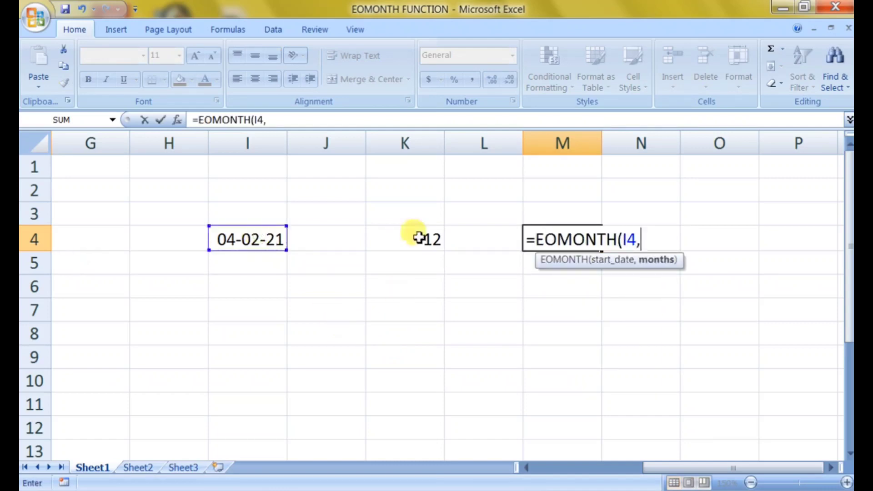
{"action": "left_click", "coordinate": [415, 234]}
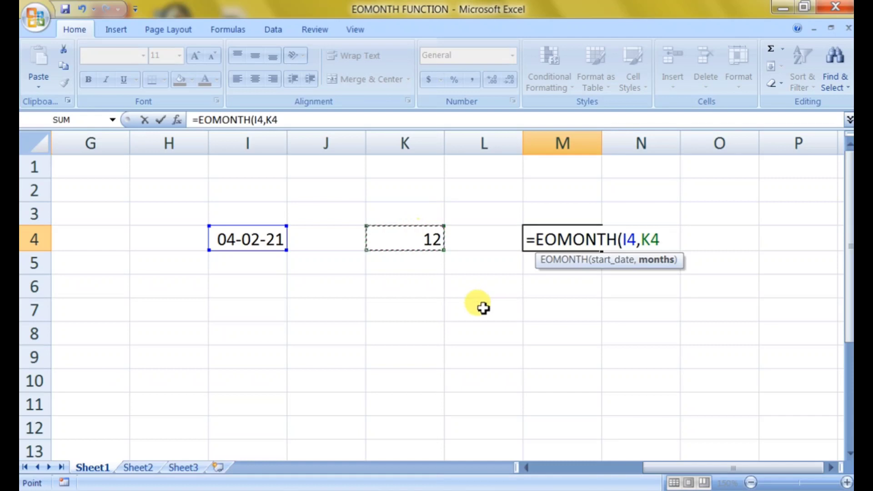
{"action": "type", "text": ")"}
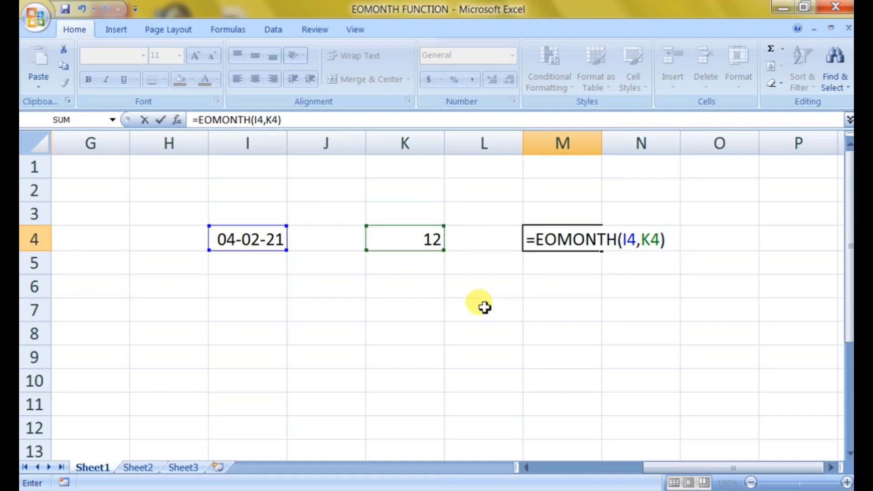
{"action": "key", "text": "Return"}
{"action": "left_click", "coordinate": [551, 237]}
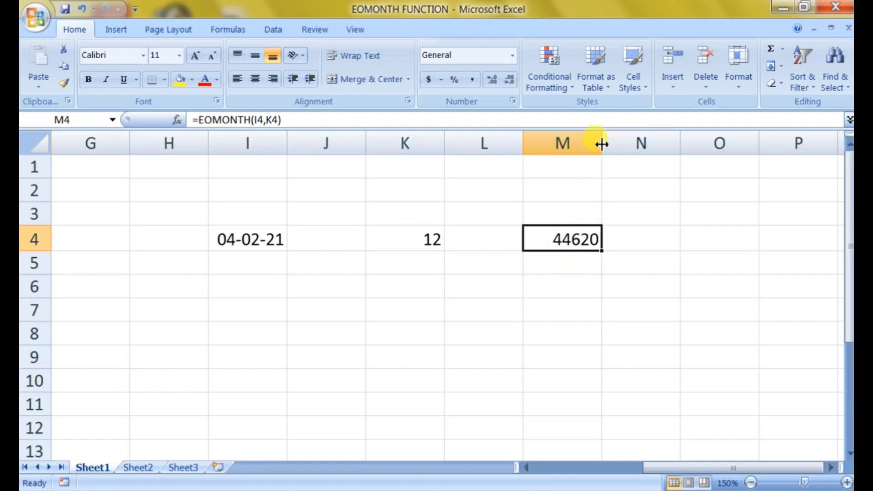
Format M4 as Long Date and widen column M to show Monday, February 28, 2022.
{"action": "left_click_drag", "start_coordinate": [602, 144], "coordinate": [699, 145]}
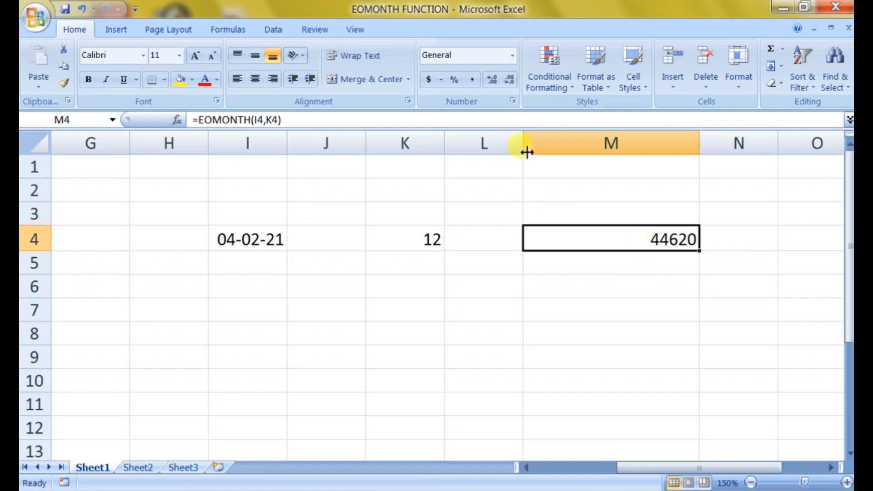
{"action": "left_click", "coordinate": [513, 56]}
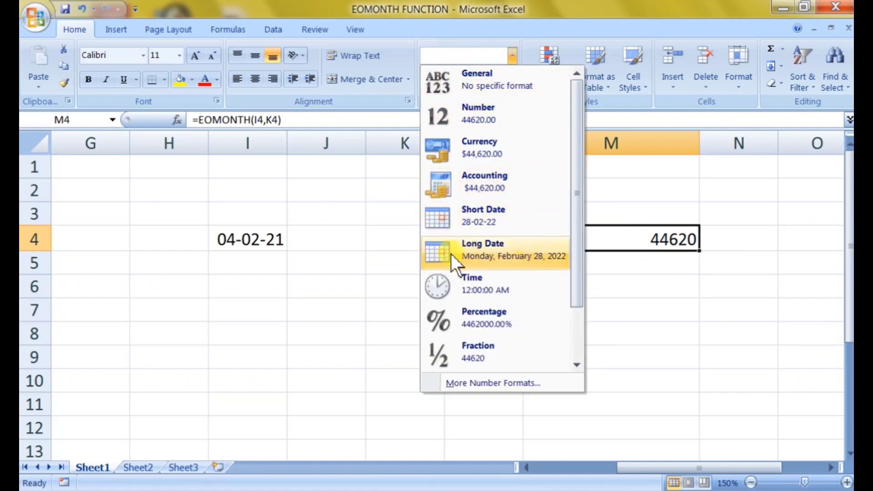
{"action": "left_click", "coordinate": [535, 257]}
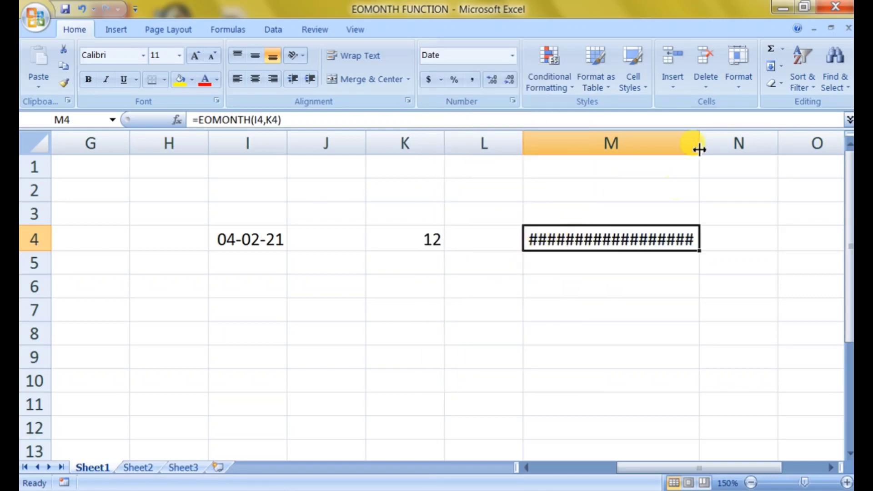
{"action": "left_click_drag", "start_coordinate": [699, 149], "coordinate": [773, 150]}
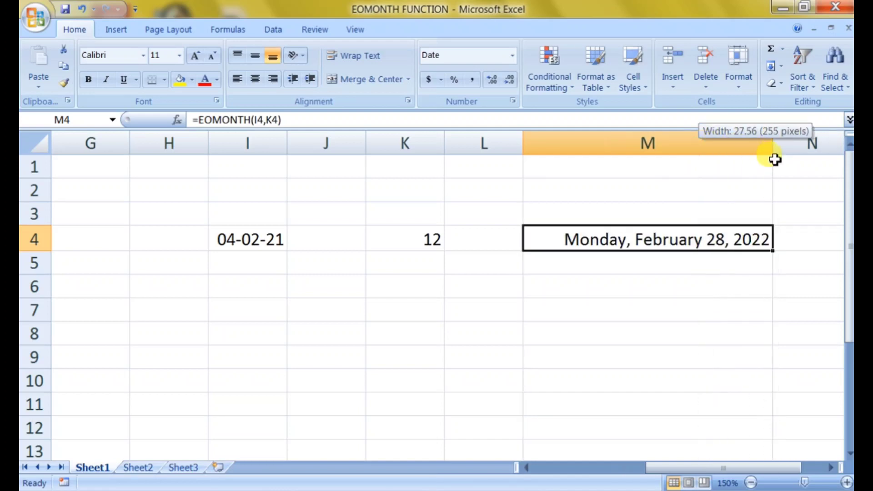
{"action": "left_click", "coordinate": [665, 285]}
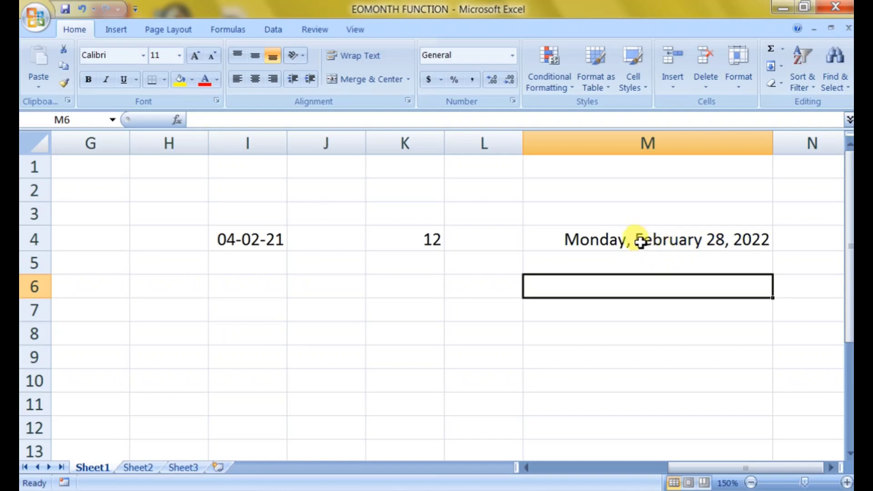
{"action": "left_click", "coordinate": [638, 244]}
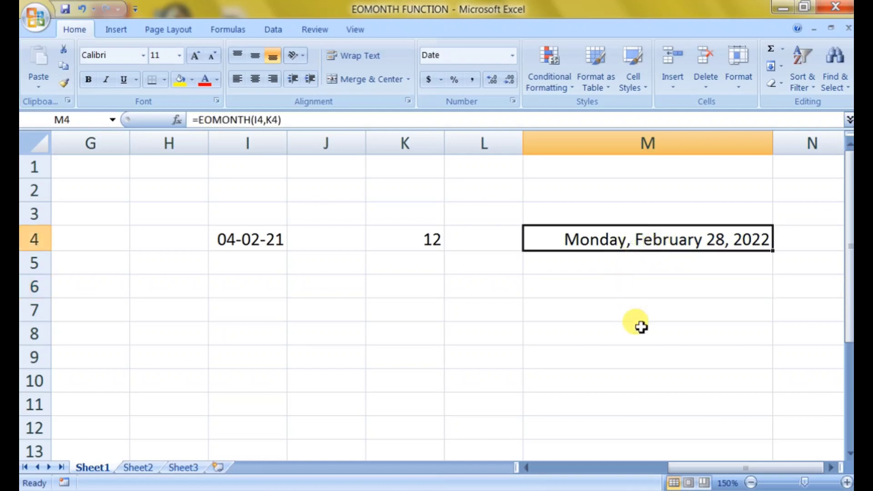